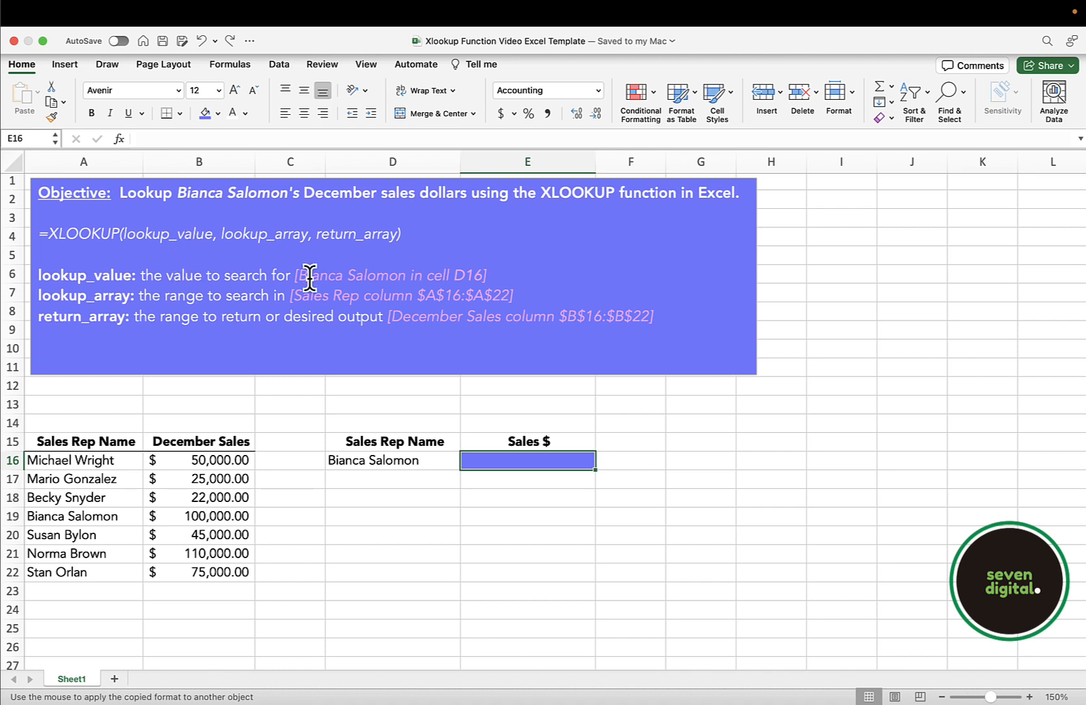
Examine the lookup name in D16, the sales rep names in A16:A22 and the December sales in B16:B22.
{"action": "left_click", "coordinate": [406, 460]}
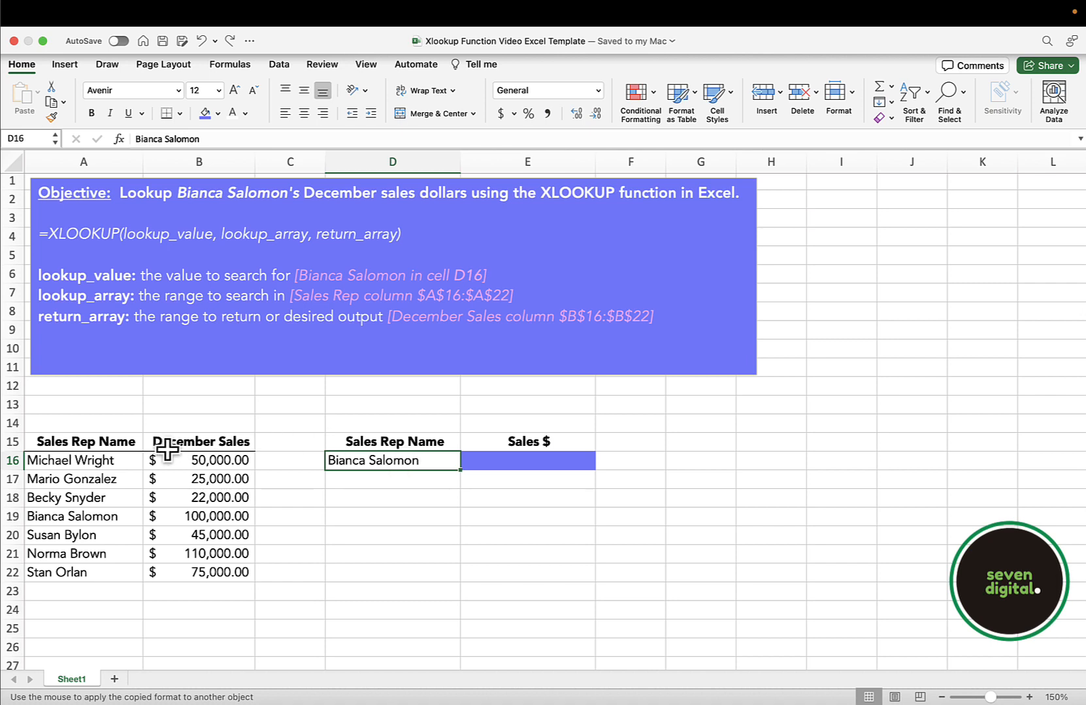
{"action": "left_click", "coordinate": [128, 461]}
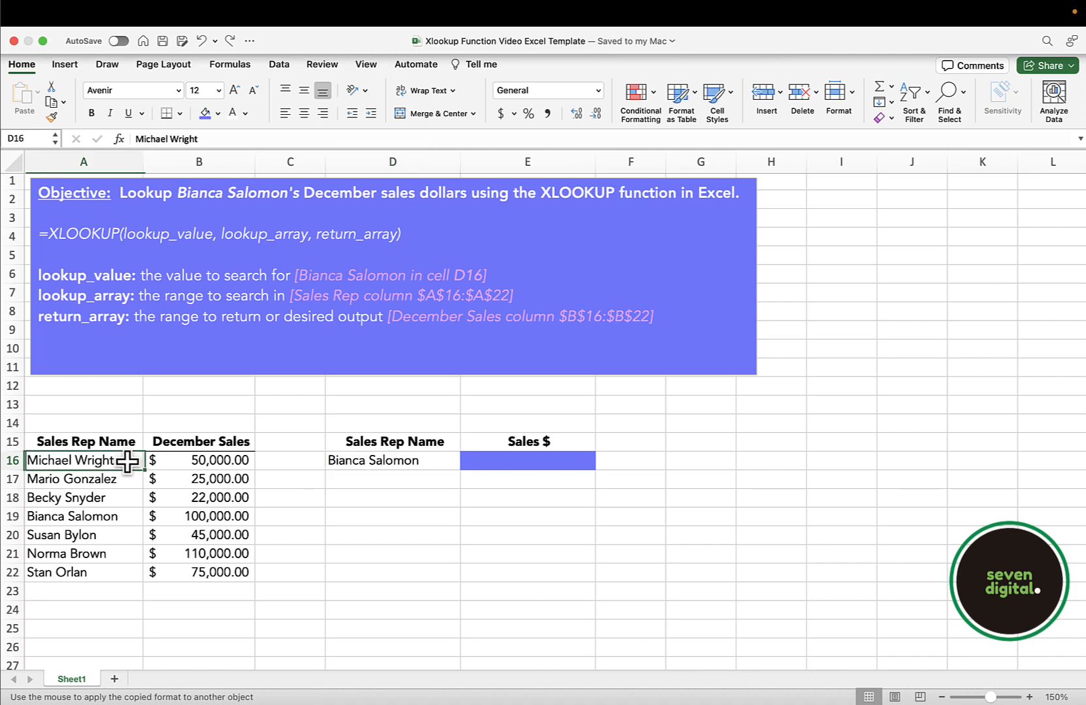
{"action": "left_click", "coordinate": [109, 571]}
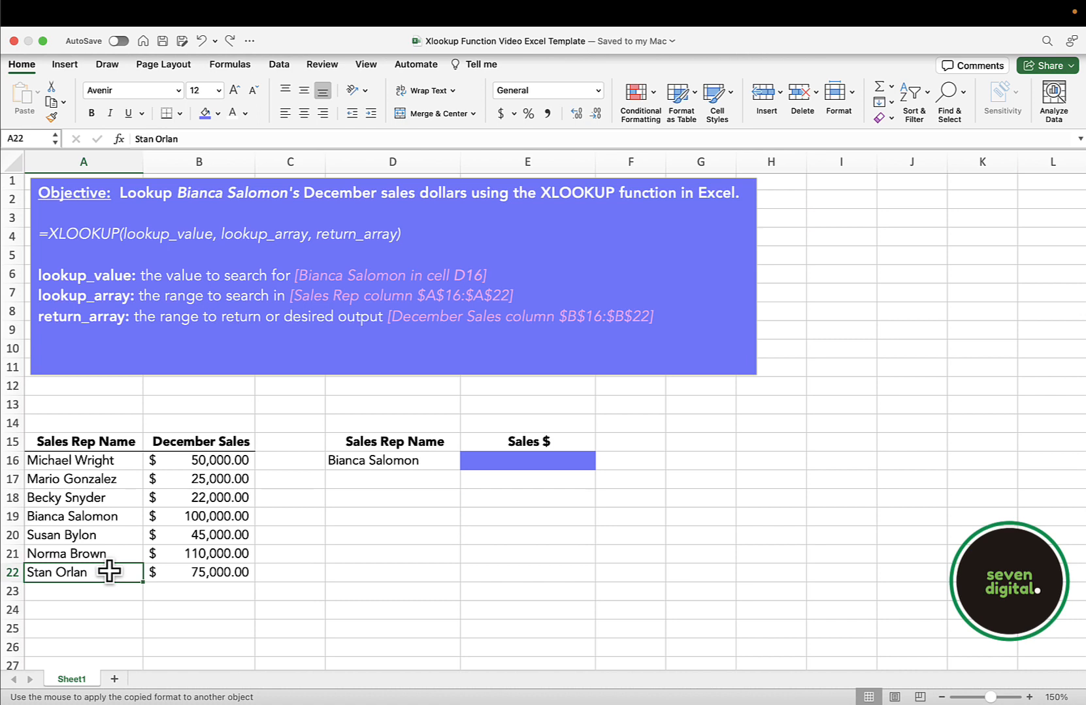
{"action": "left_click", "coordinate": [210, 463]}
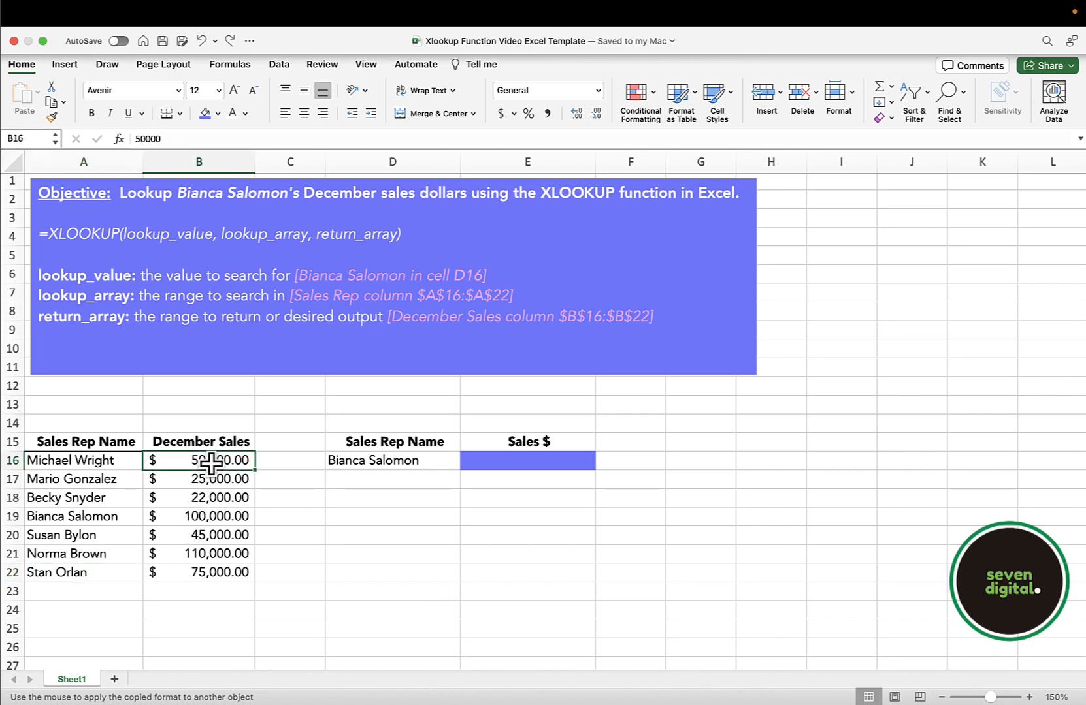
{"action": "left_click", "coordinate": [210, 569]}
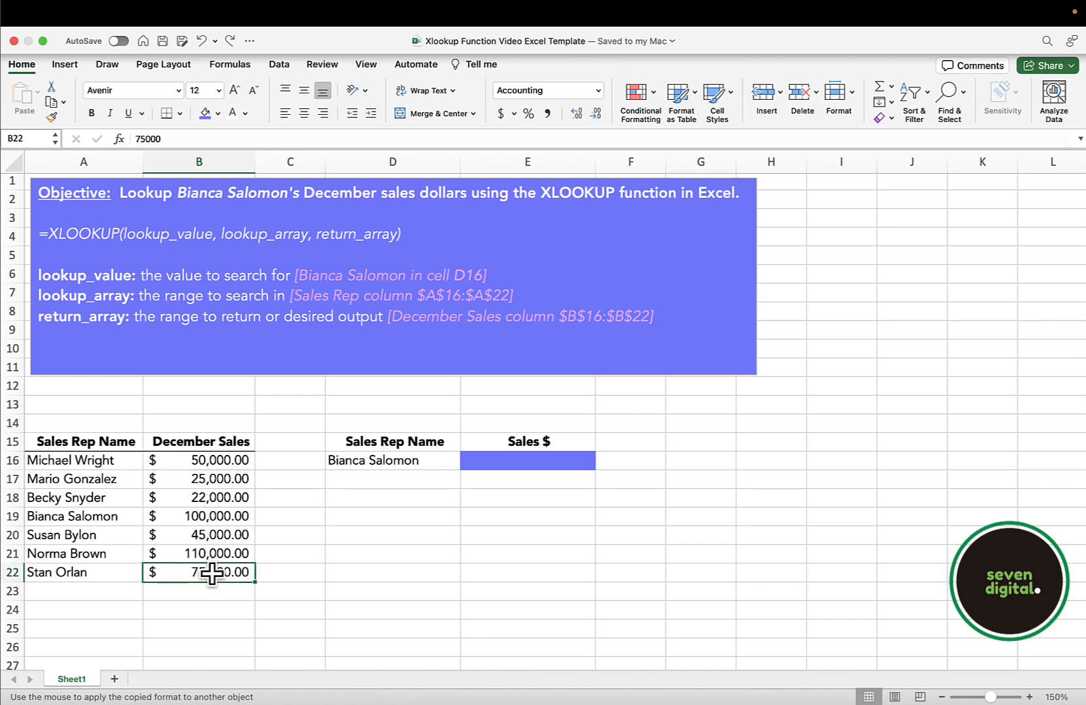
Start an XLOOKUP formula in E16 with D16 as the lookup value.
{"action": "left_click", "coordinate": [581, 461]}
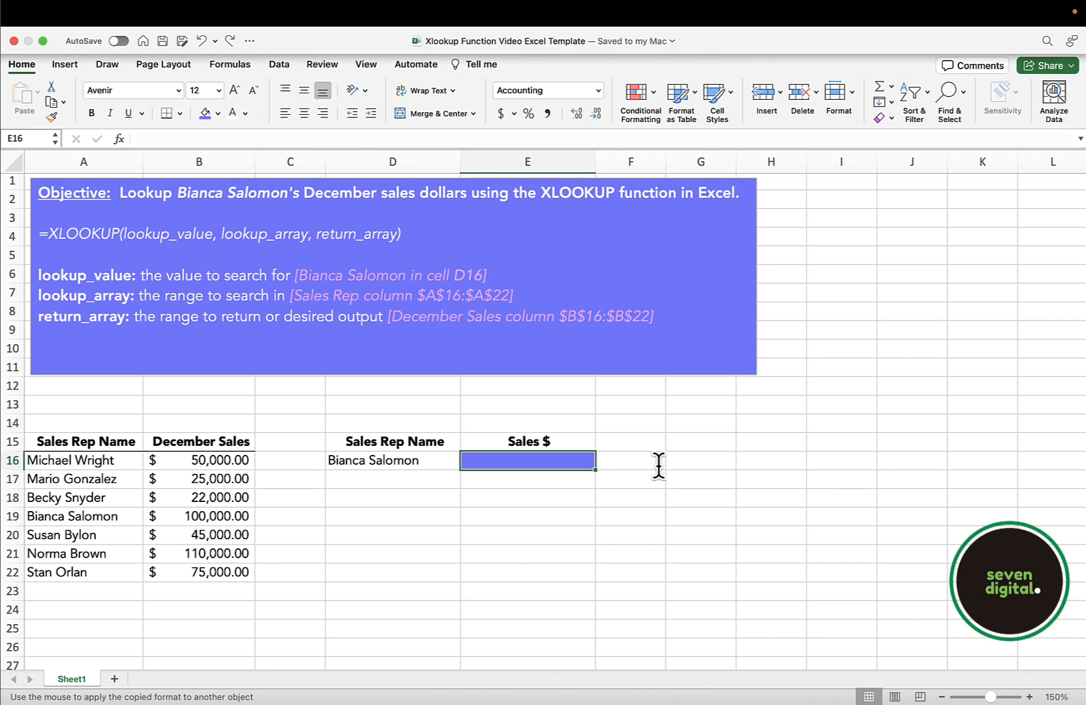
{"action": "type", "text": "=xlook"}
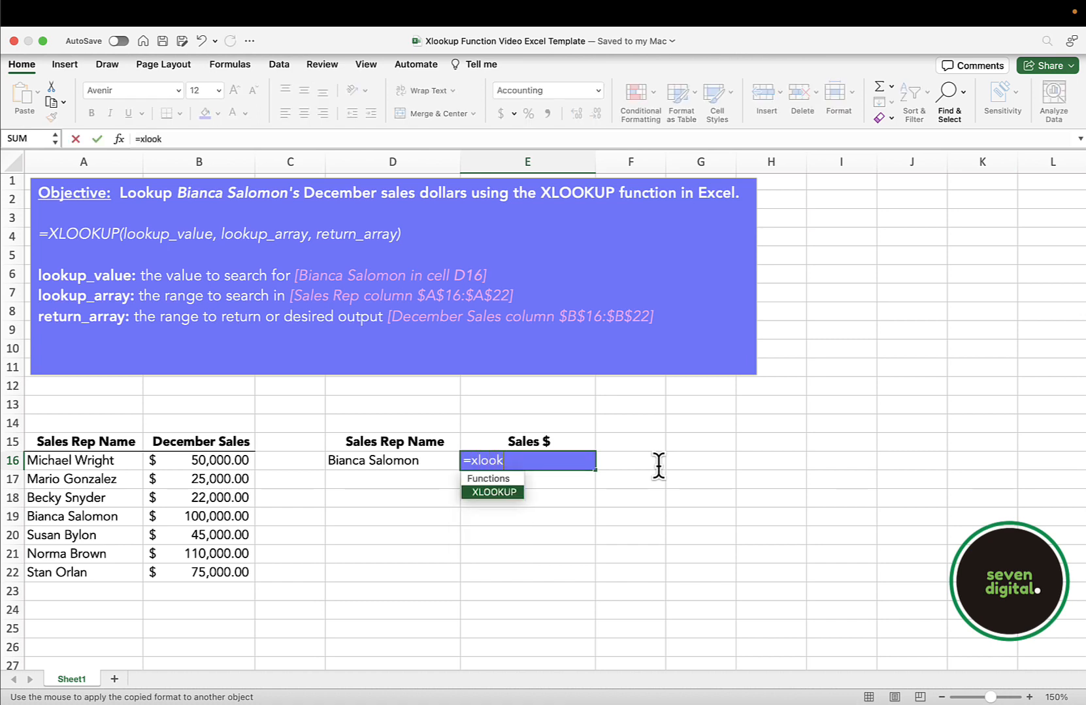
{"action": "type", "text": "up("}
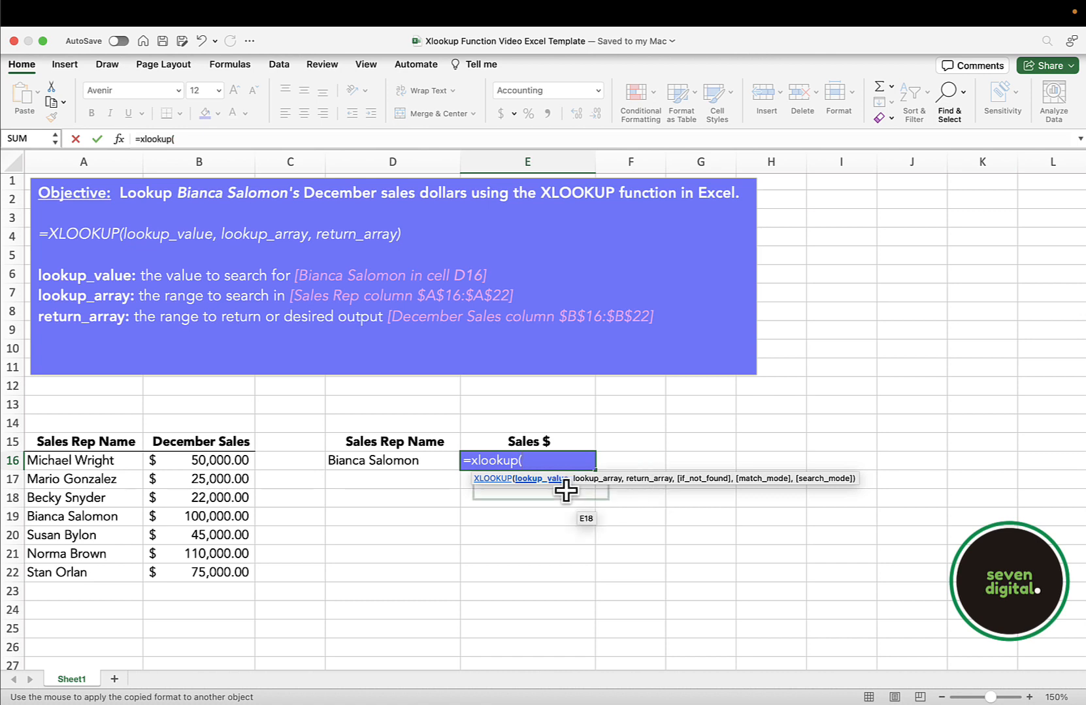
{"action": "left_click", "coordinate": [438, 468]}
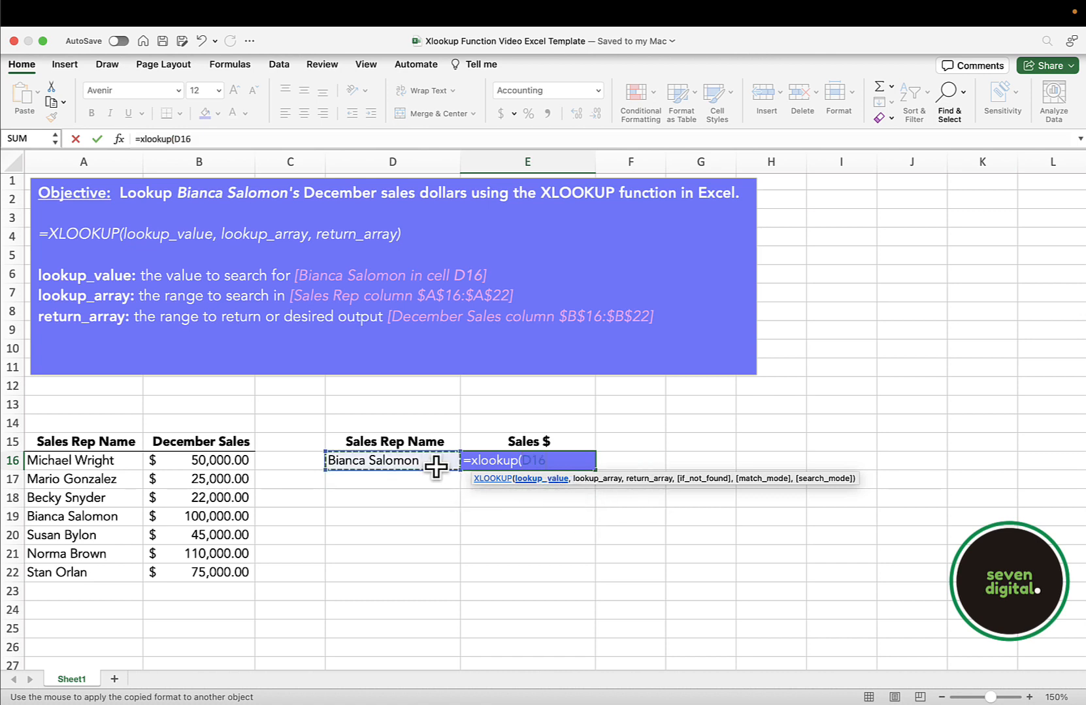
{"action": "type", "text": ","}
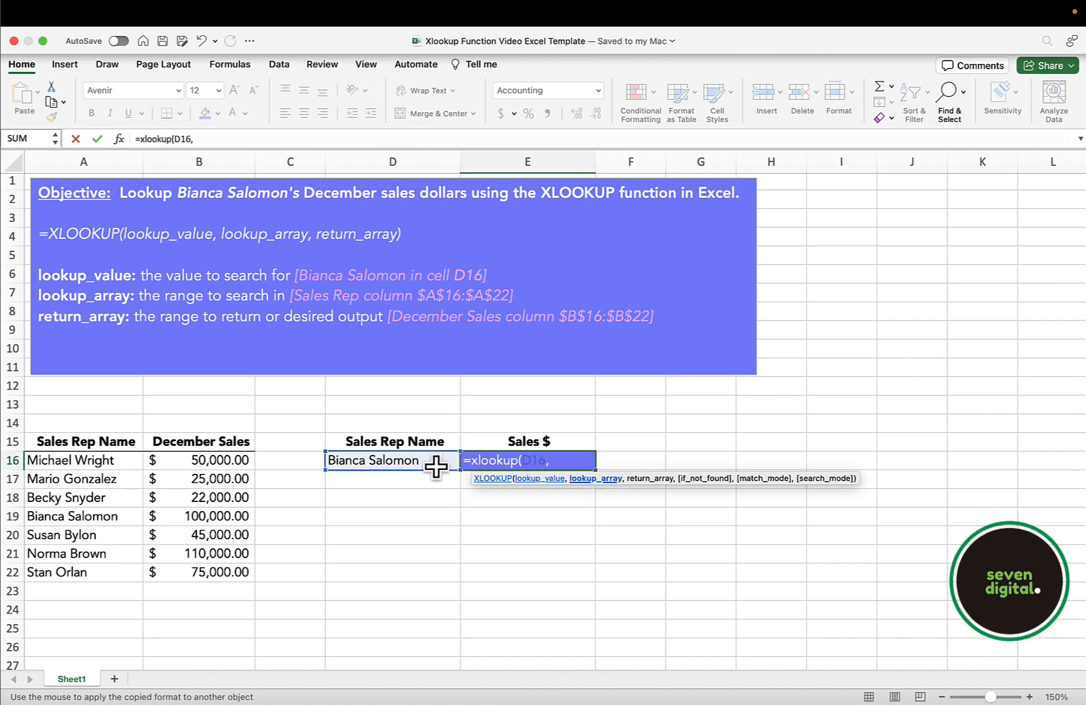
Add the sales rep names as the formula's lookup array, using the absolute range $A$16:$A$22.
{"action": "left_click", "coordinate": [124, 462]}
{"action": "key", "text": "shift+Down"}
{"action": "key", "text": "shift+Down"}
{"action": "key", "text": "shift+Down"}
{"action": "key", "text": "shift+Down"}
{"action": "key", "text": "shift+Down"}
{"action": "key", "text": "shift+Down"}
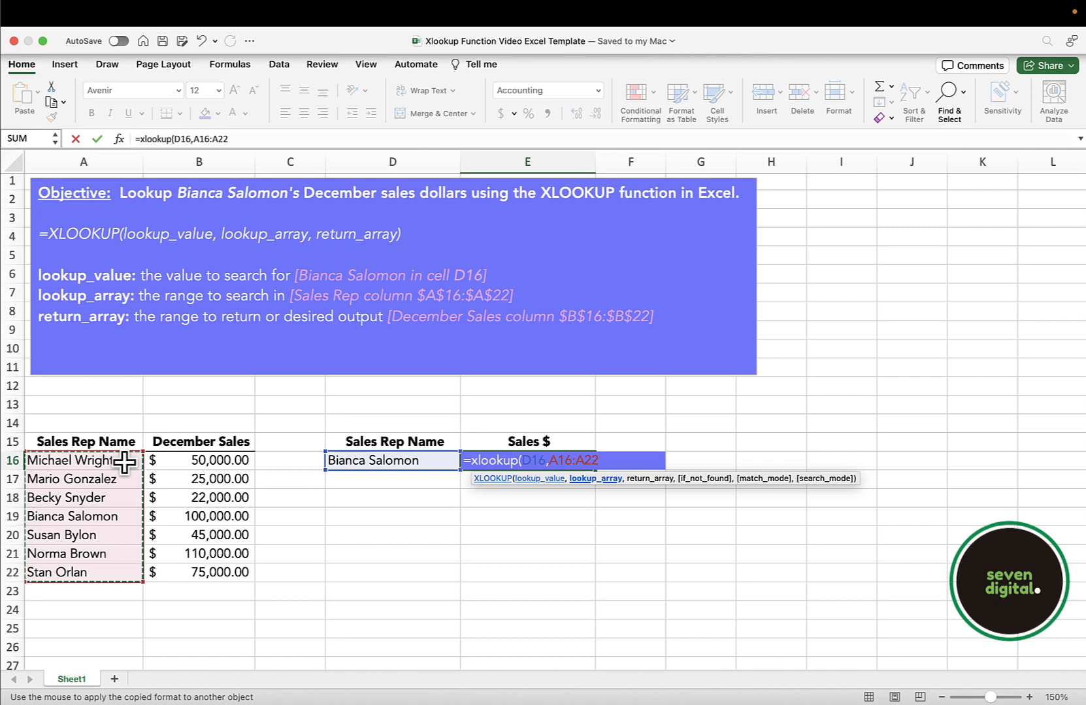
{"action": "key", "text": "F4"}
{"action": "type", "text": ","}
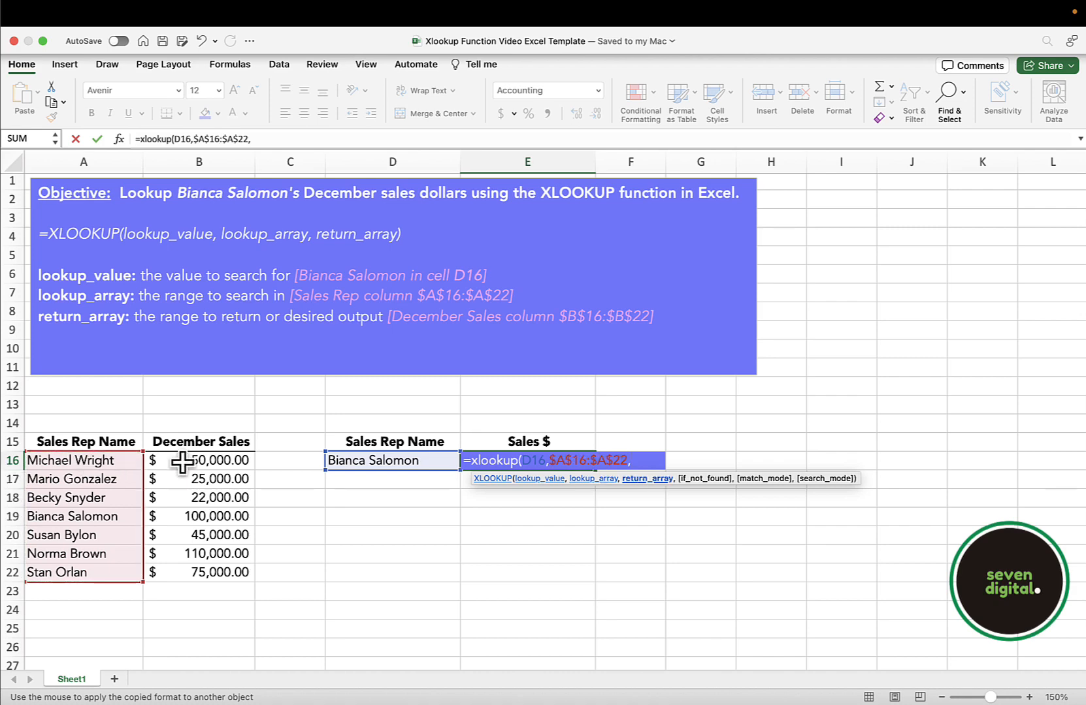
Add the absolute December Sales range $B$16:$B$22 as the return array and complete the XLOOKUP formula.
{"action": "left_click_drag", "start_coordinate": [181, 459], "coordinate": [171, 568]}
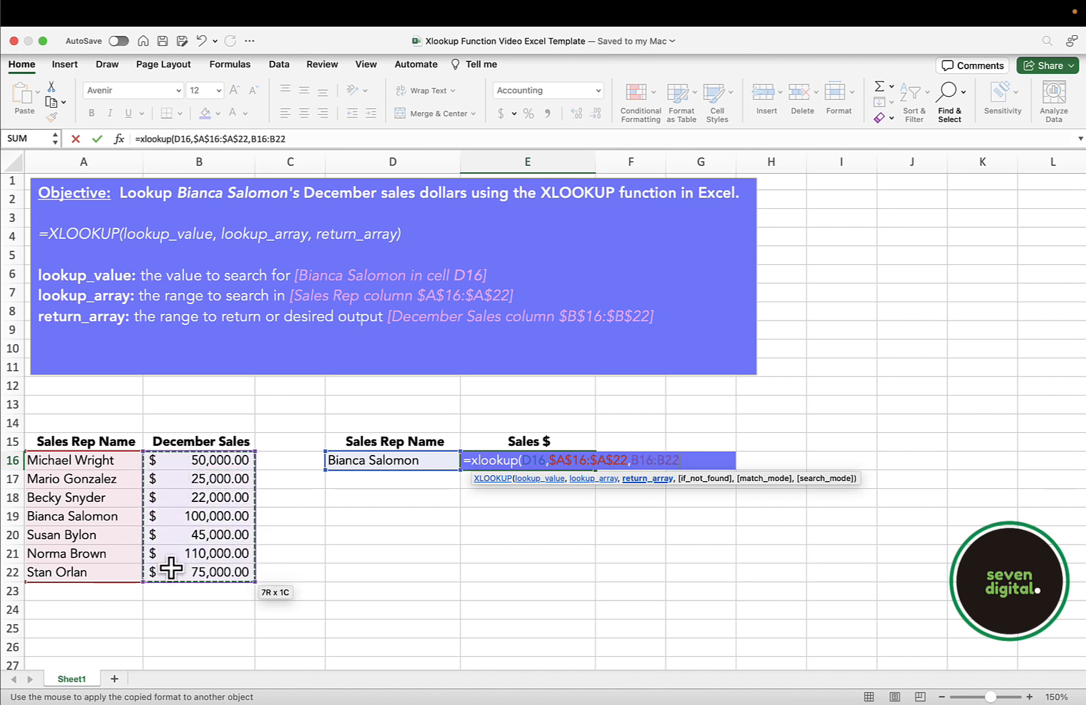
{"action": "key", "text": "F4"}
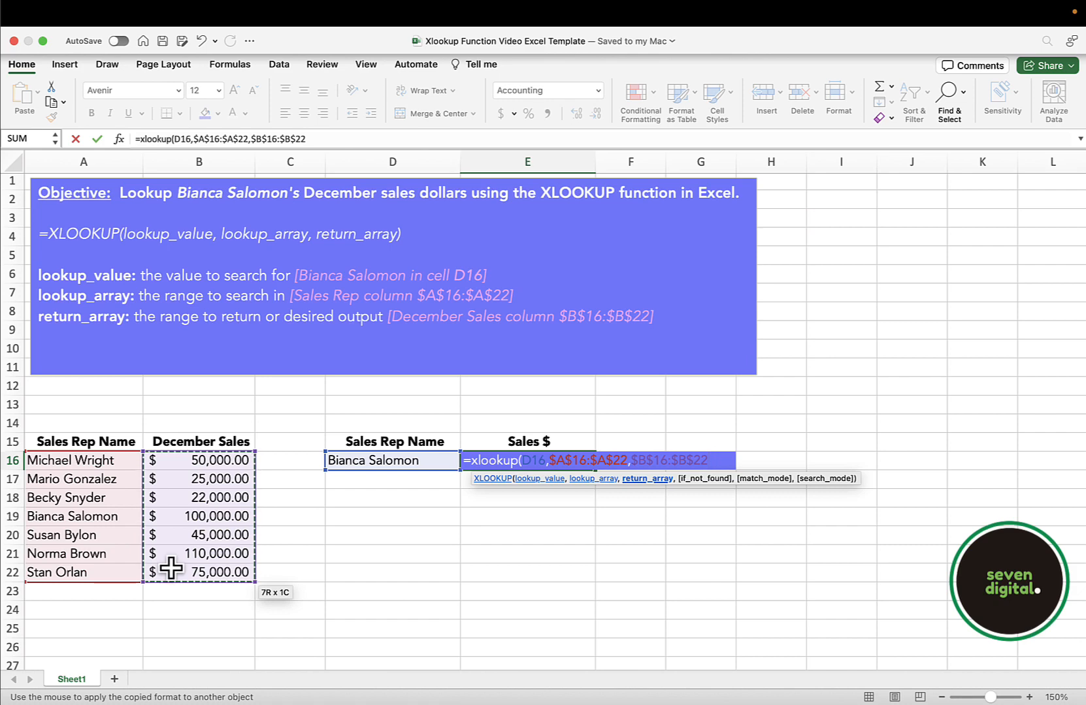
{"action": "type", "text": ")"}
{"action": "key", "text": "Return"}
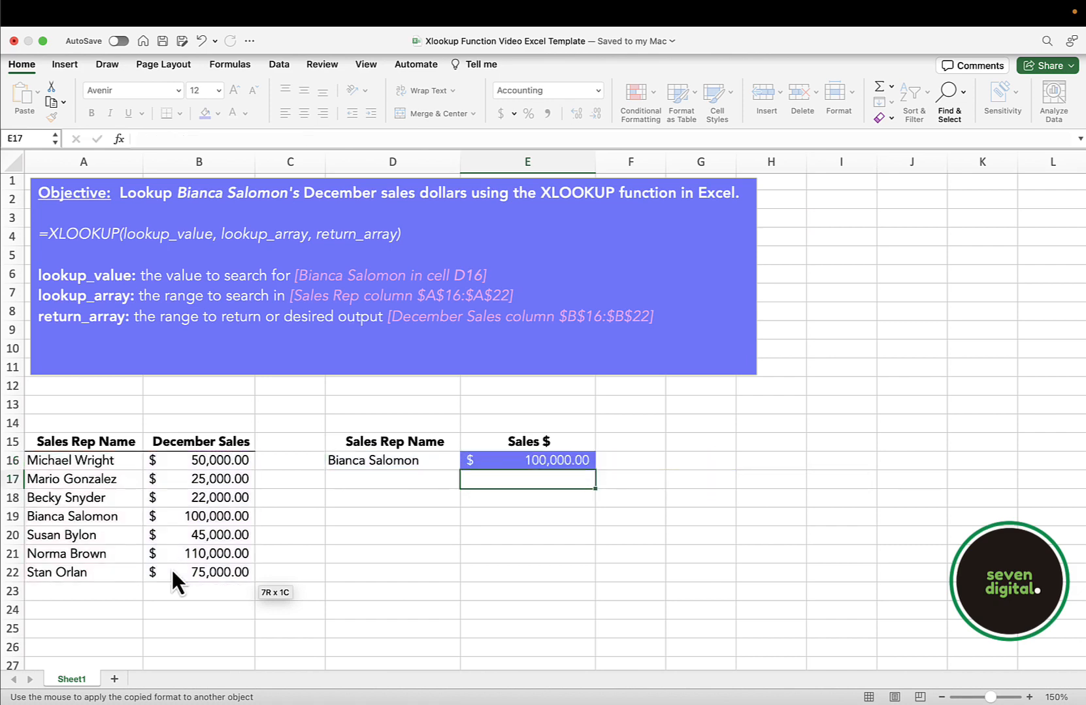
Replace the sales rep name in D16 with the name listed in A21.
{"action": "key", "text": "Up"}
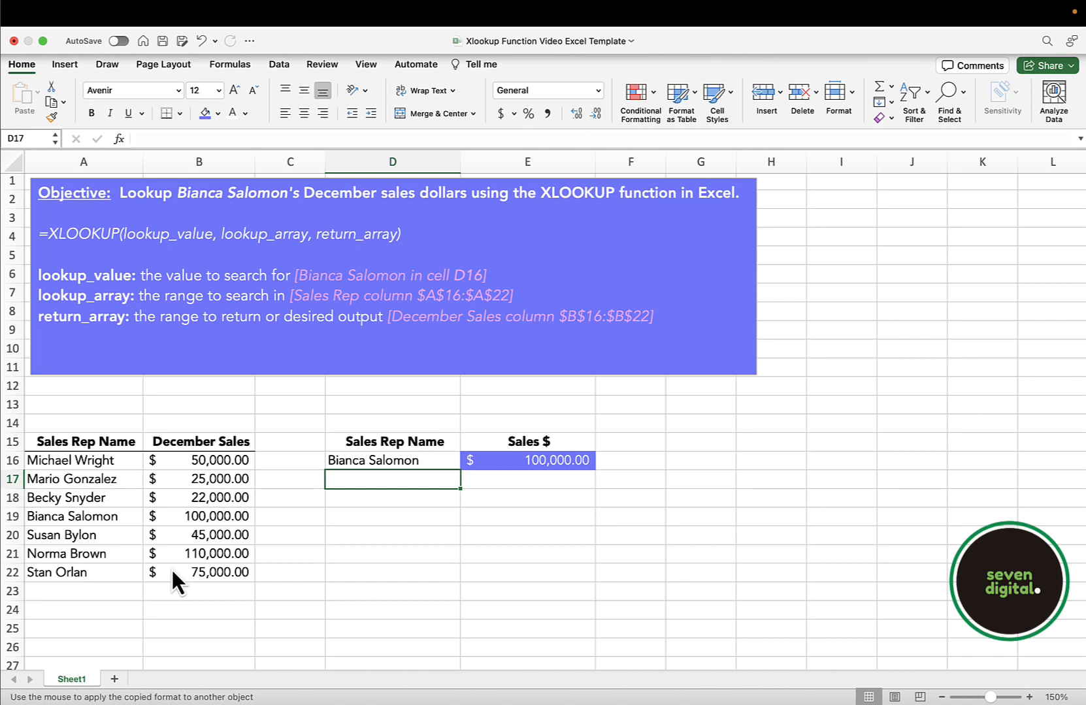
{"action": "key", "text": "Up"}
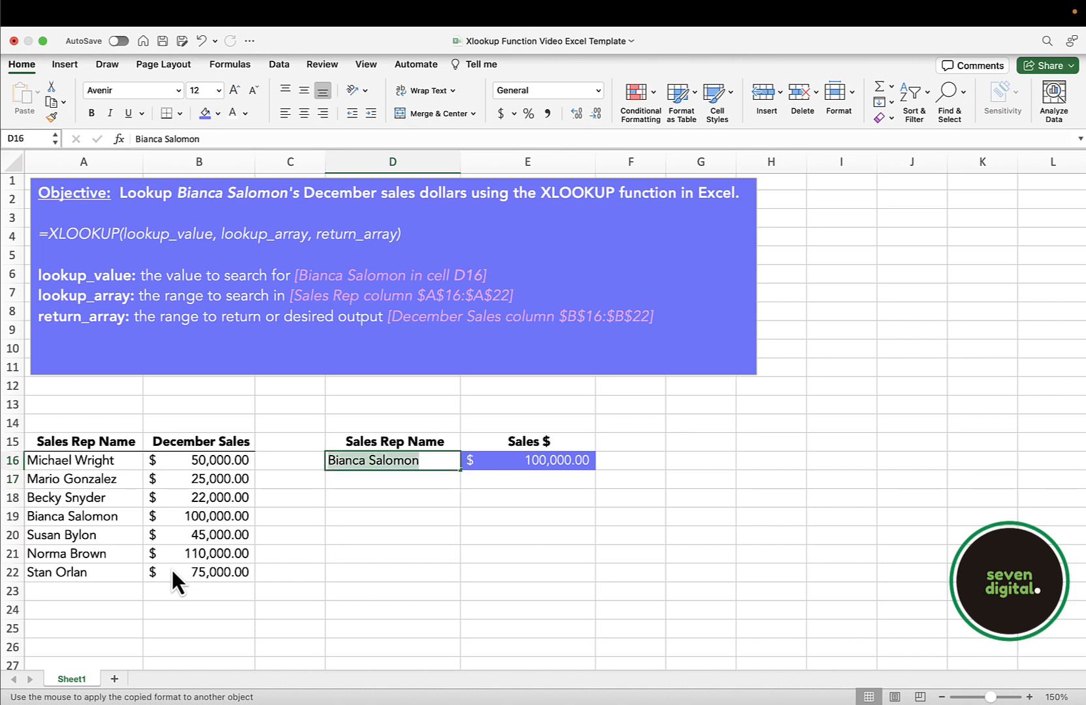
{"action": "type", "text": "Norma Brown"}
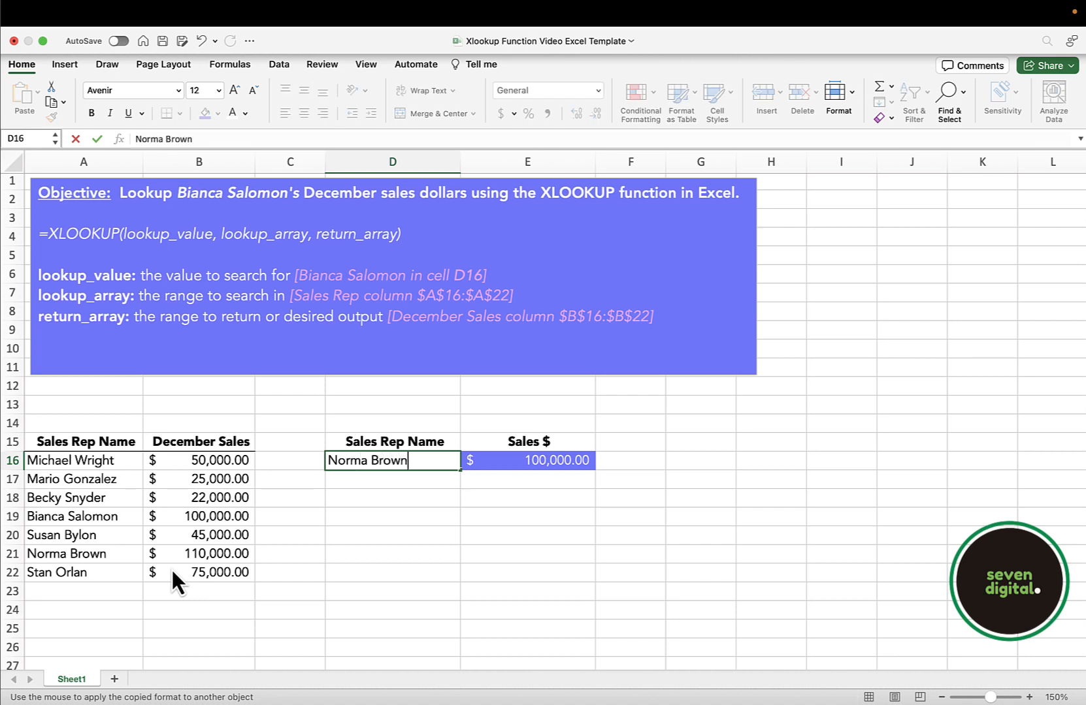
{"action": "key", "text": "Return"}
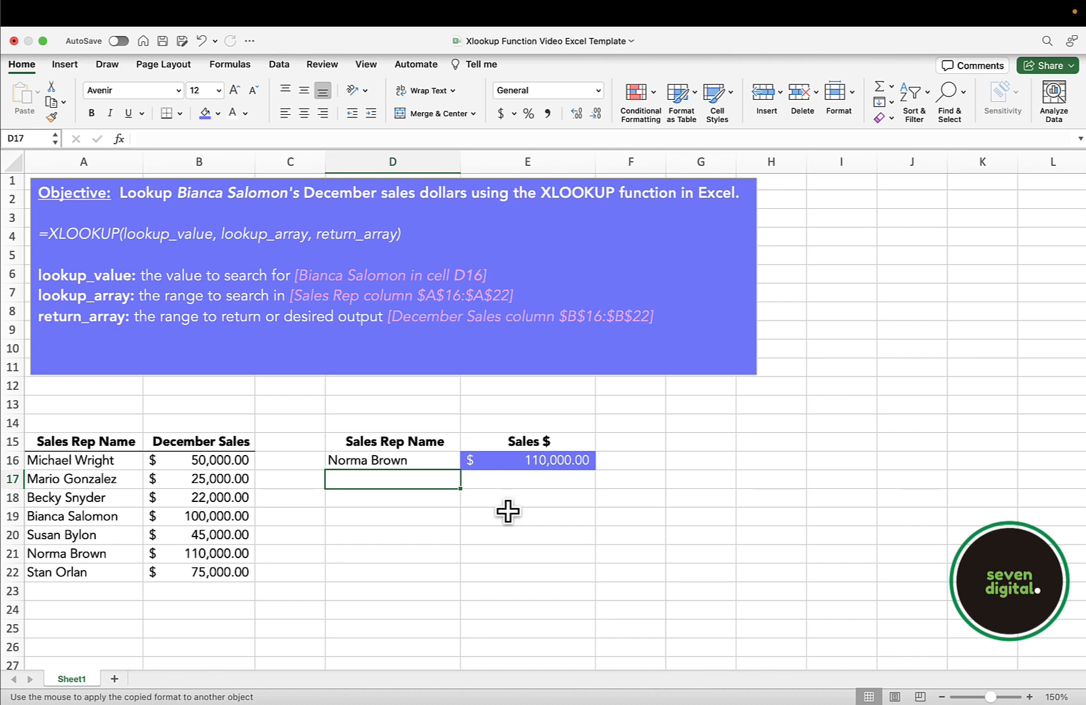
Enter the sales rep name listed in A17 into D17 and copy the XLOOKUP formula from E16 into E17.
{"action": "type", "text": "Mario Gonzalez"}
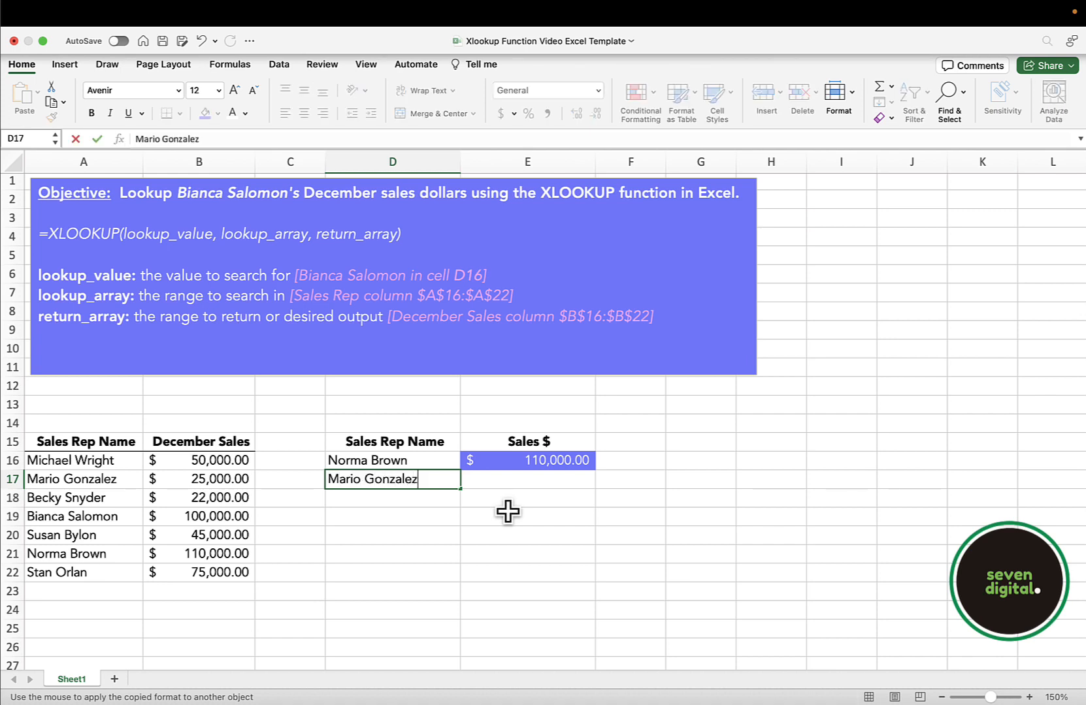
{"action": "key", "text": "Return"}
{"action": "key", "text": "Up"}
{"action": "key", "text": "Right"}
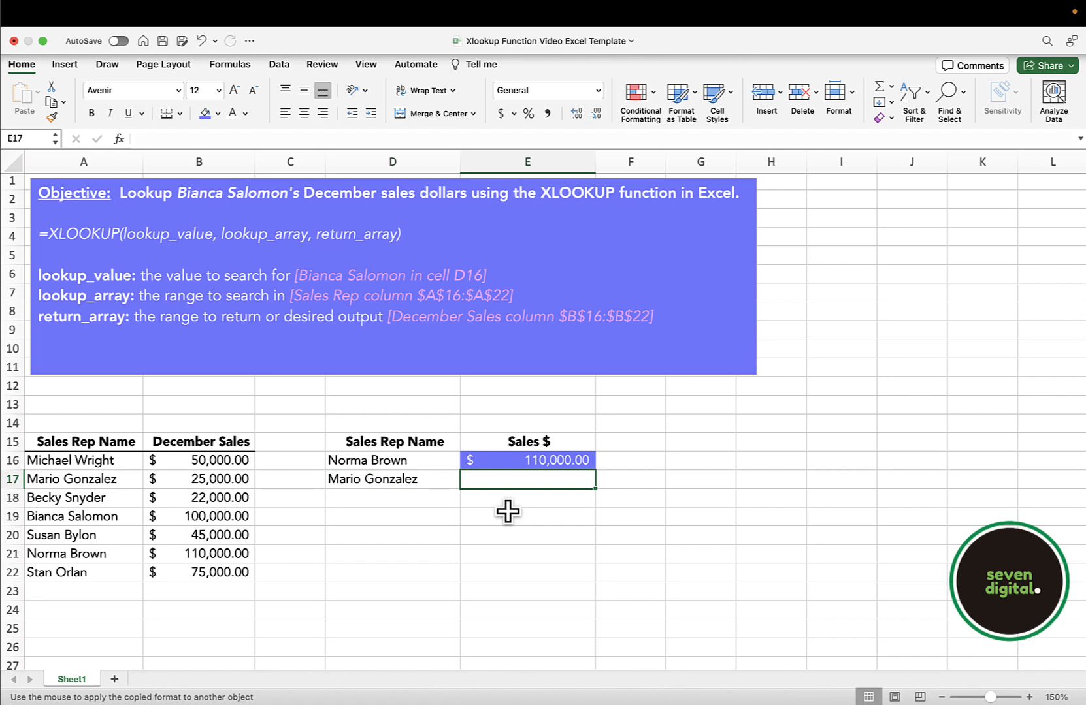
{"action": "key", "text": "cmd+v"}
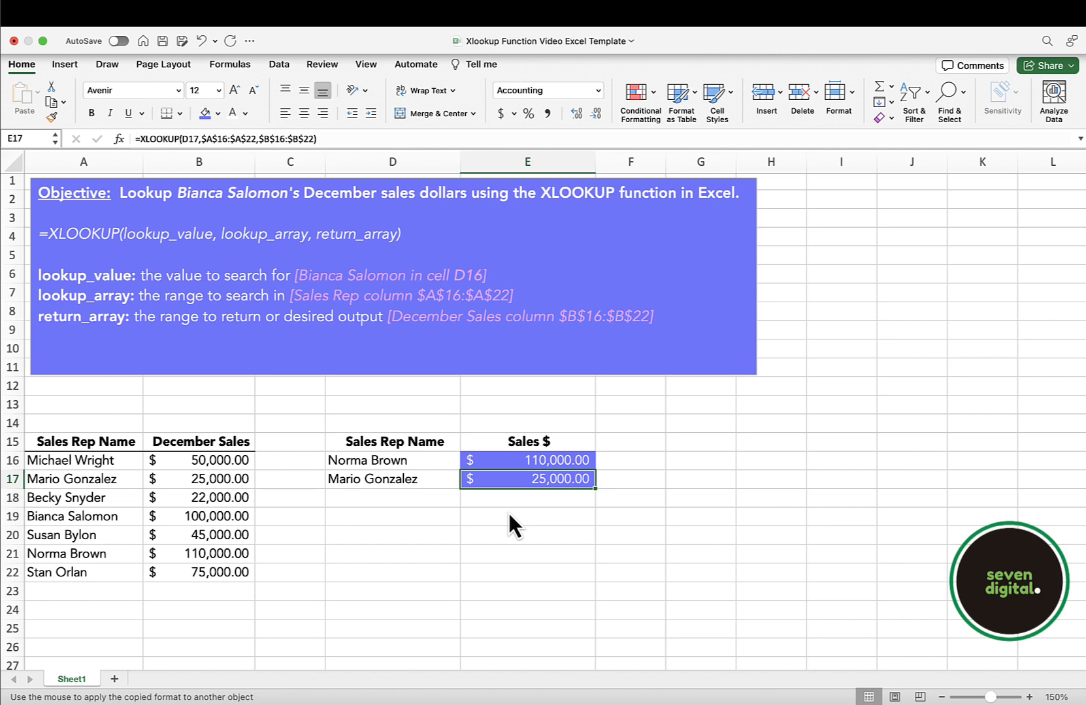
Use Find to search the sheet for the sales rep name listed in A22.
{"action": "left_click", "coordinate": [287, 537]}
{"action": "key", "text": "ctrl+f"}
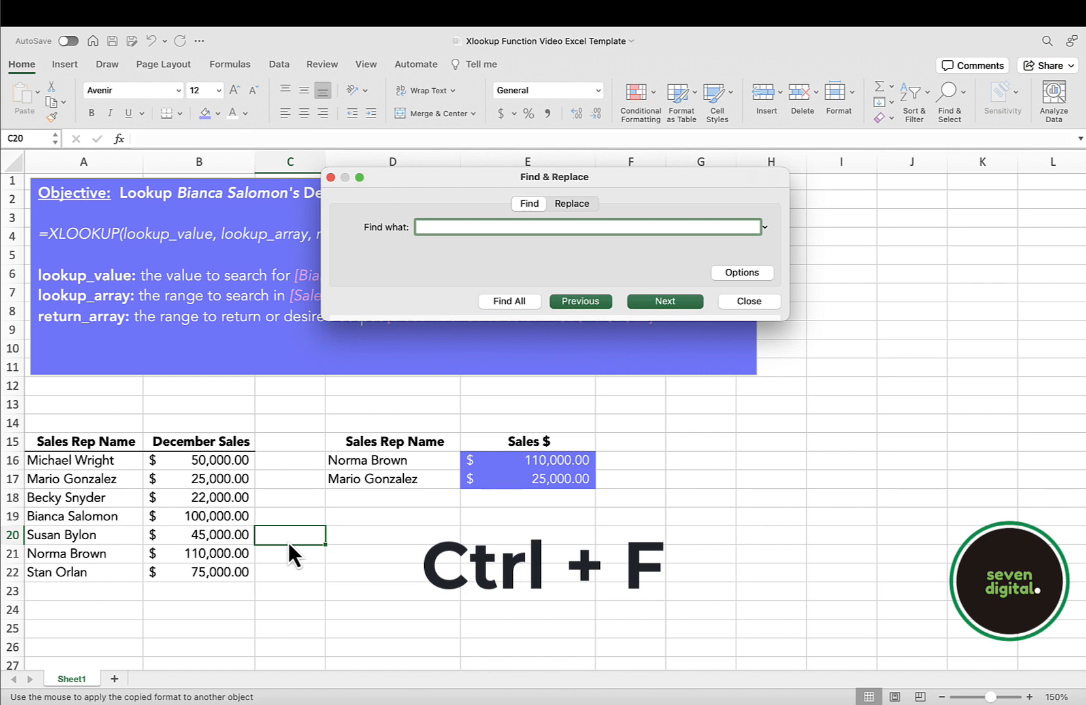
{"action": "type", "text": "Stan Orlan"}
{"action": "key", "text": "Return"}
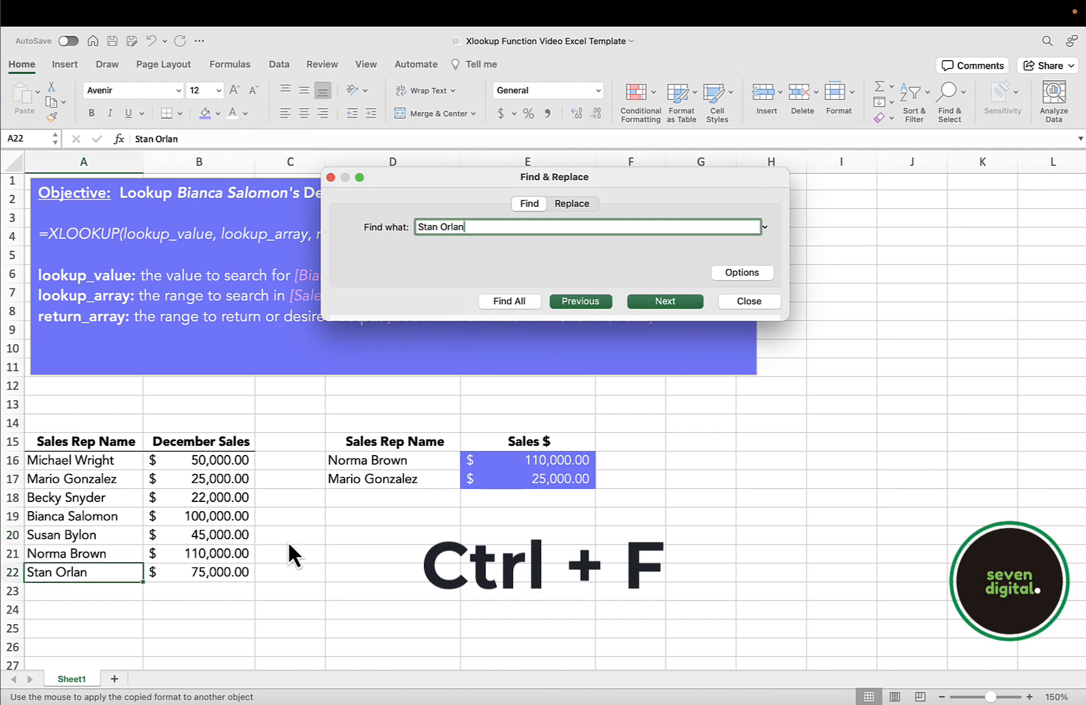
Search for the sales rep name listed in A18 and close Find & Replace.
{"action": "left_click_drag", "start_coordinate": [474, 227], "coordinate": [402, 225]}
{"action": "type", "text": "Becky Snyder"}
{"action": "key", "text": "Return"}
{"action": "left_click", "coordinate": [742, 302]}
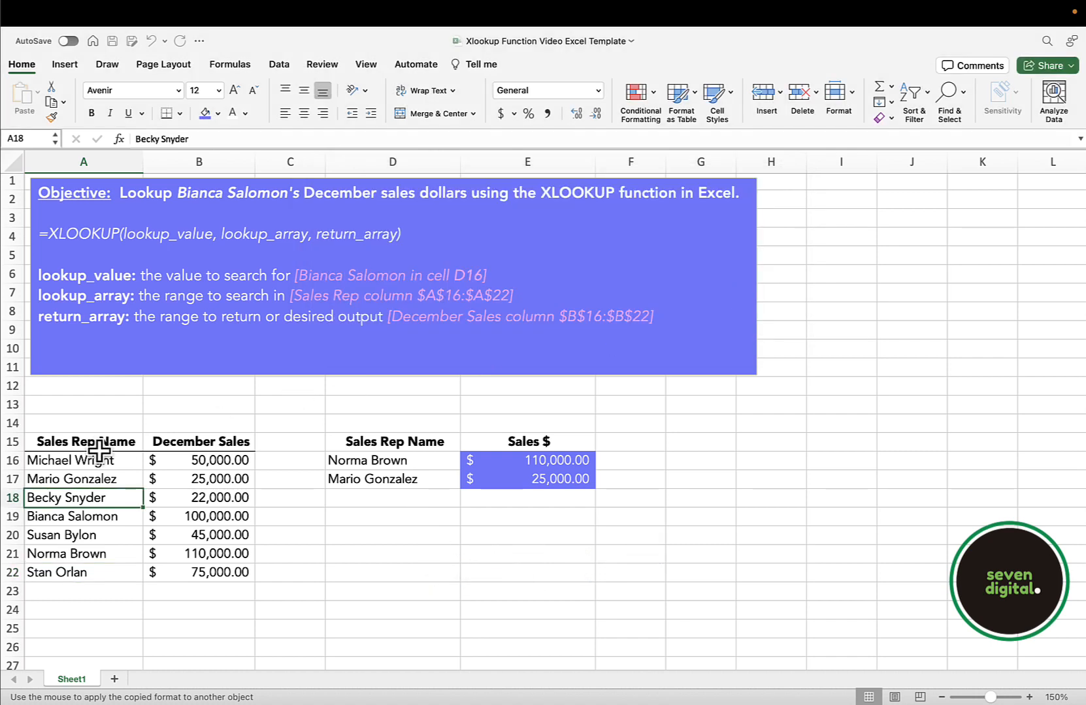
Add filters to the sales table's header cells A15:B15.
{"action": "left_click", "coordinate": [98, 444]}
{"action": "left_click_drag", "start_coordinate": [98, 445], "coordinate": [150, 444]}
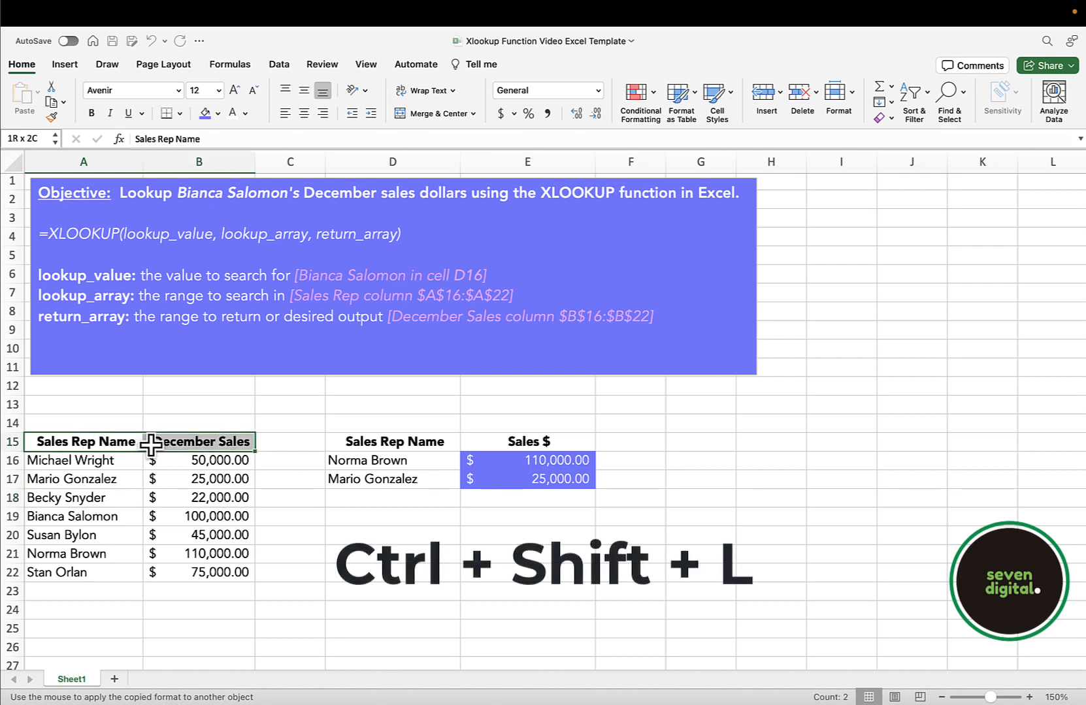
{"action": "key", "text": "ctrl+shift+l"}
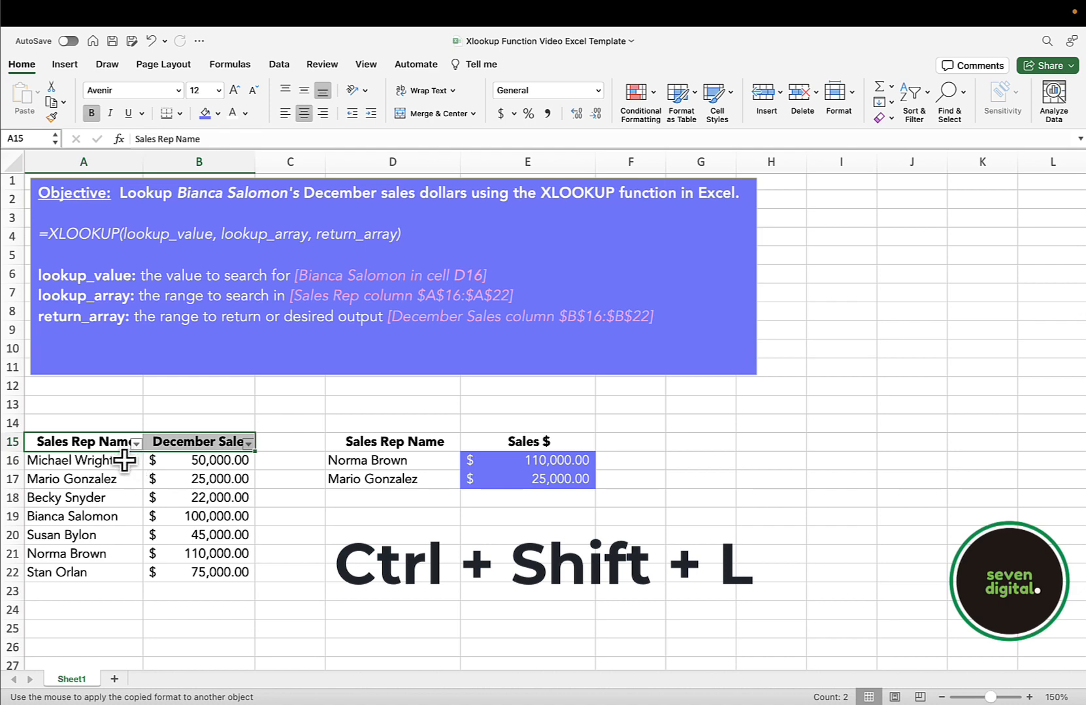
Filter the Sales Rep Name column to show only the rep in row 17, and move the filter window aside.
{"action": "left_click", "coordinate": [125, 460]}
{"action": "left_click", "coordinate": [136, 445]}
{"action": "left_click", "coordinate": [180, 576]}
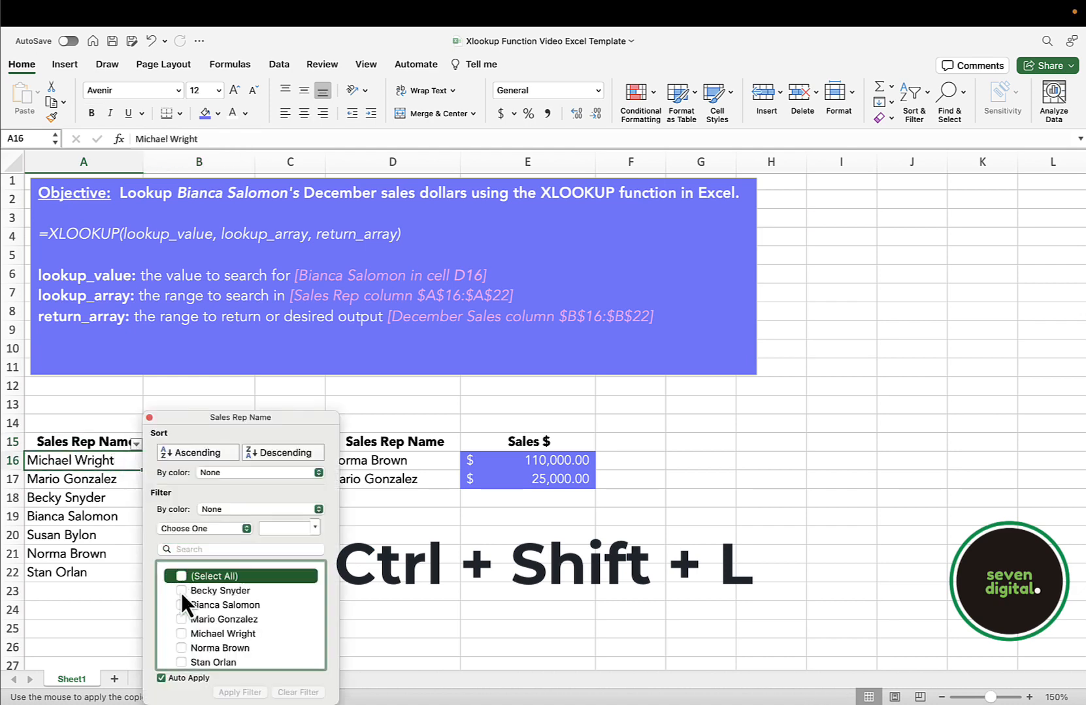
{"action": "left_click", "coordinate": [181, 619]}
{"action": "left_click_drag", "start_coordinate": [181, 417], "coordinate": [558, 276]}
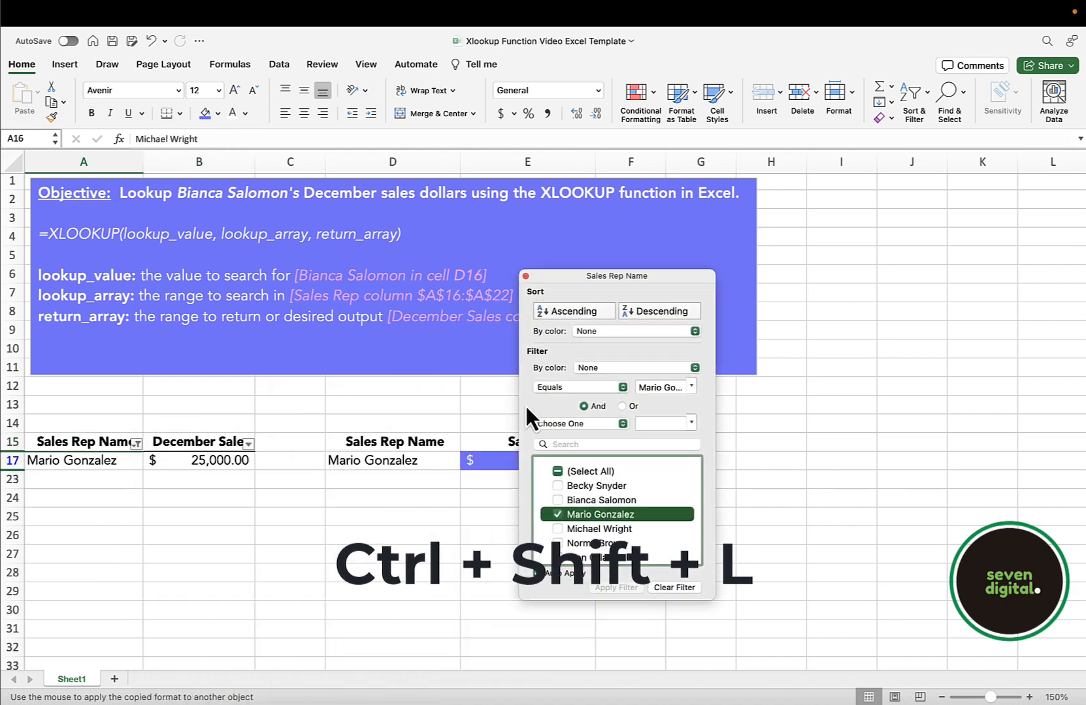
Change the Sales Rep Name filter to only the rep in row 21, and after that to only the rep in row 20.
{"action": "left_click", "coordinate": [557, 514]}
{"action": "left_click", "coordinate": [556, 544]}
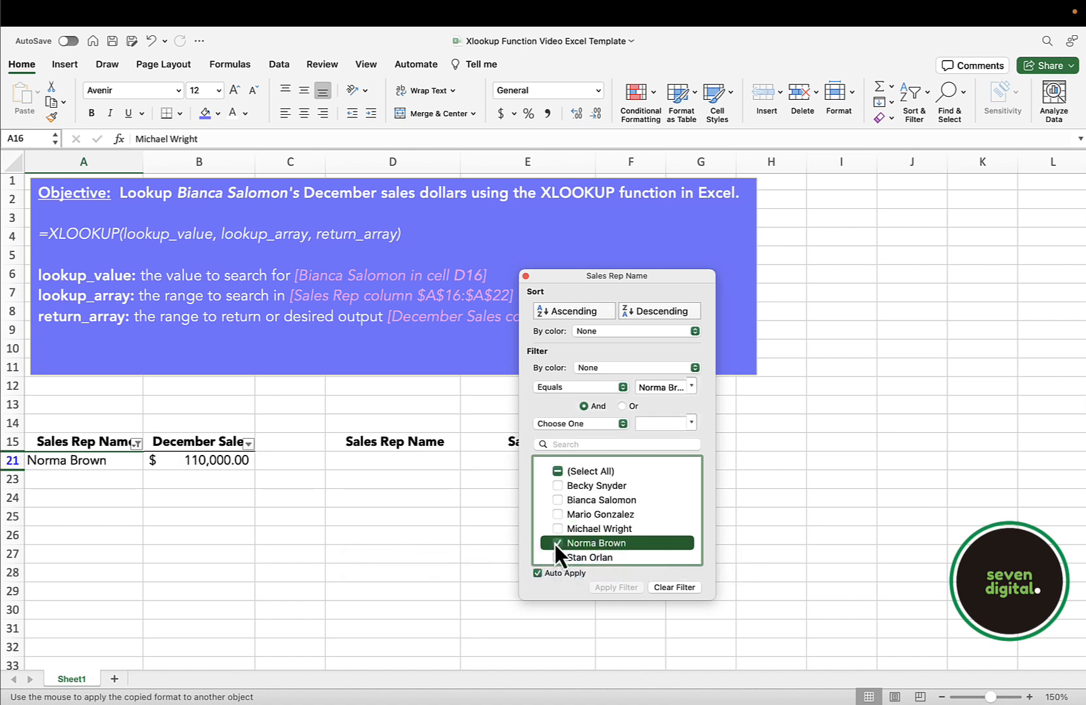
{"action": "scroll", "coordinate": [555, 544], "scroll_direction": "down", "scroll_amount": 1}
{"action": "left_click", "coordinate": [556, 561]}
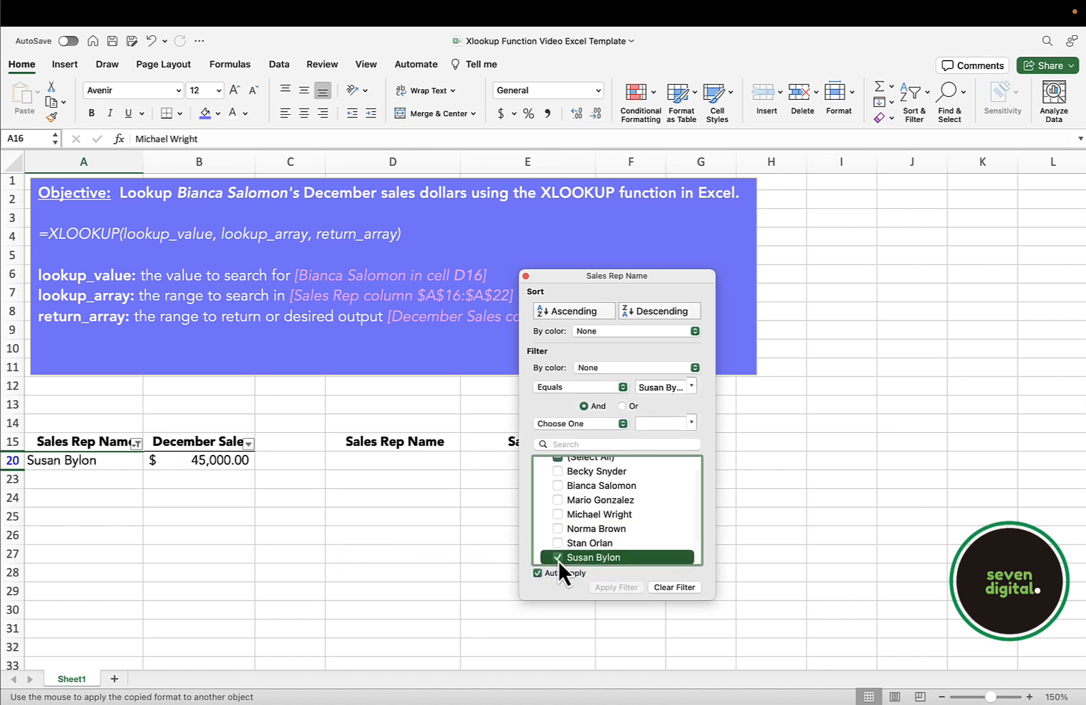
Switch the filter back to the sales rep in row 21, then remove the filters from the table.
{"action": "left_click", "coordinate": [556, 557]}
{"action": "left_click", "coordinate": [557, 529]}
{"action": "left_click", "coordinate": [525, 276]}
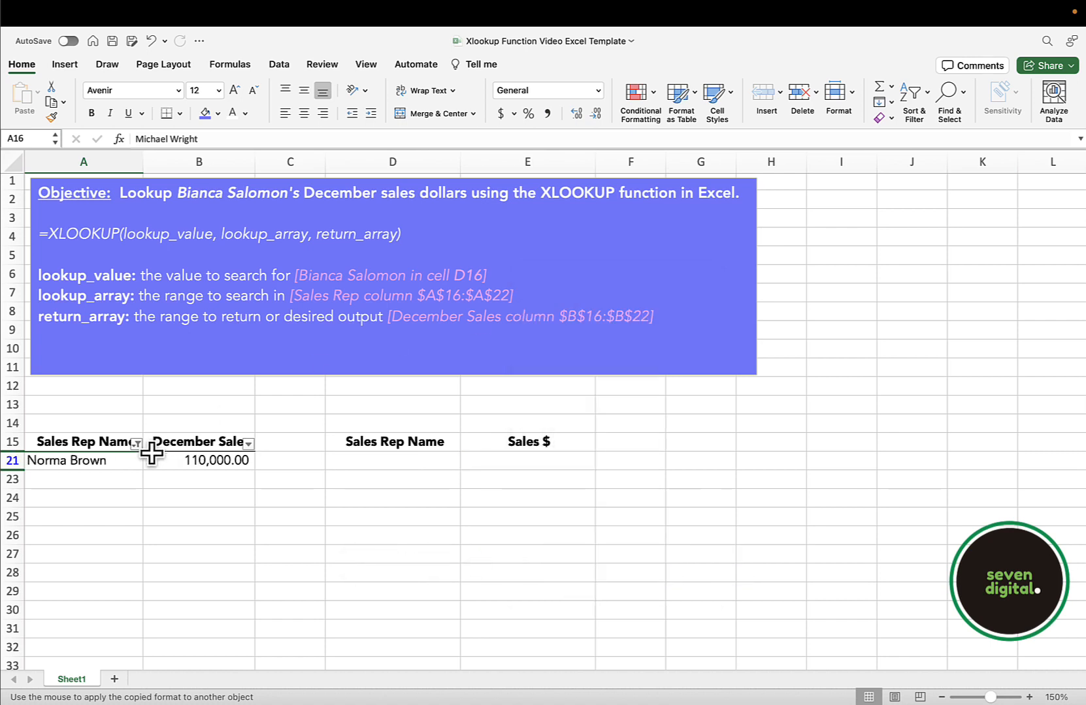
{"action": "key", "text": "ctrl+shift+l"}
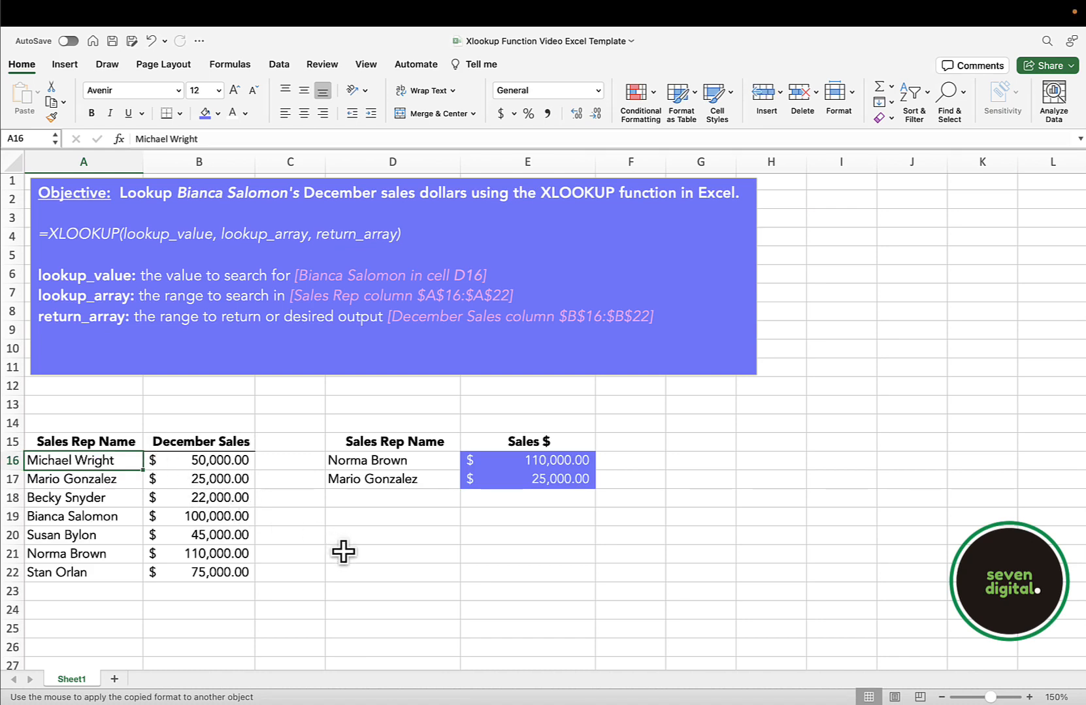
{"action": "left_click", "coordinate": [343, 552]}
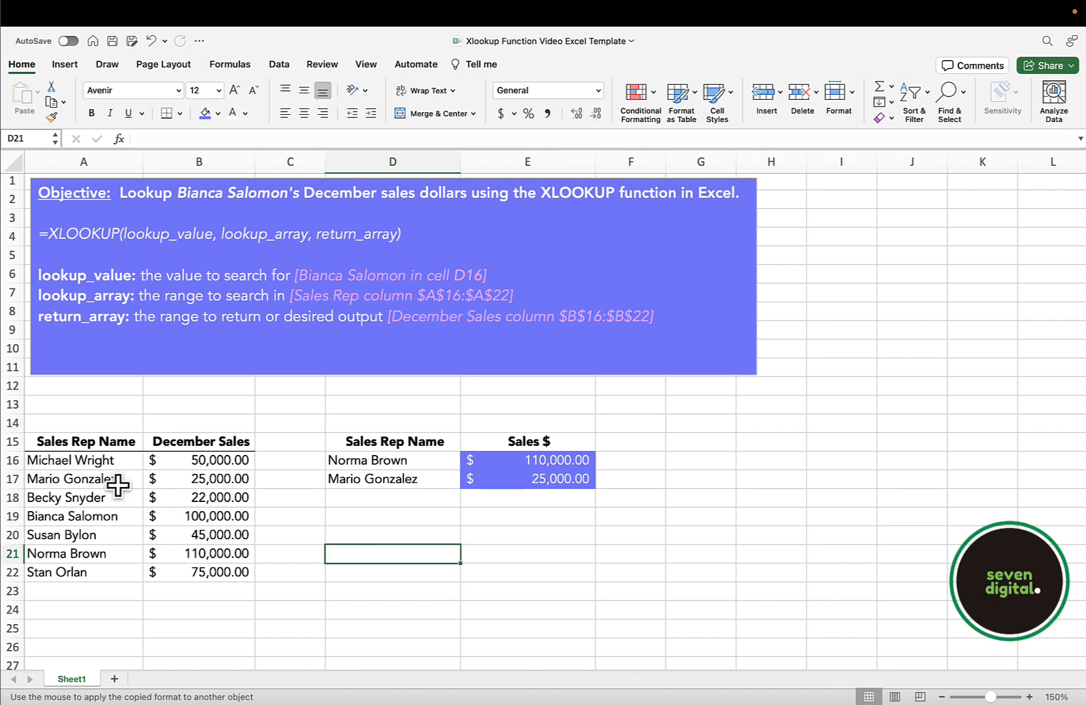
{"action": "scroll", "coordinate": [112, 492], "scroll_direction": "down", "scroll_amount": 3}
{"action": "scroll", "coordinate": [111, 496], "scroll_direction": "up", "scroll_amount": 3}
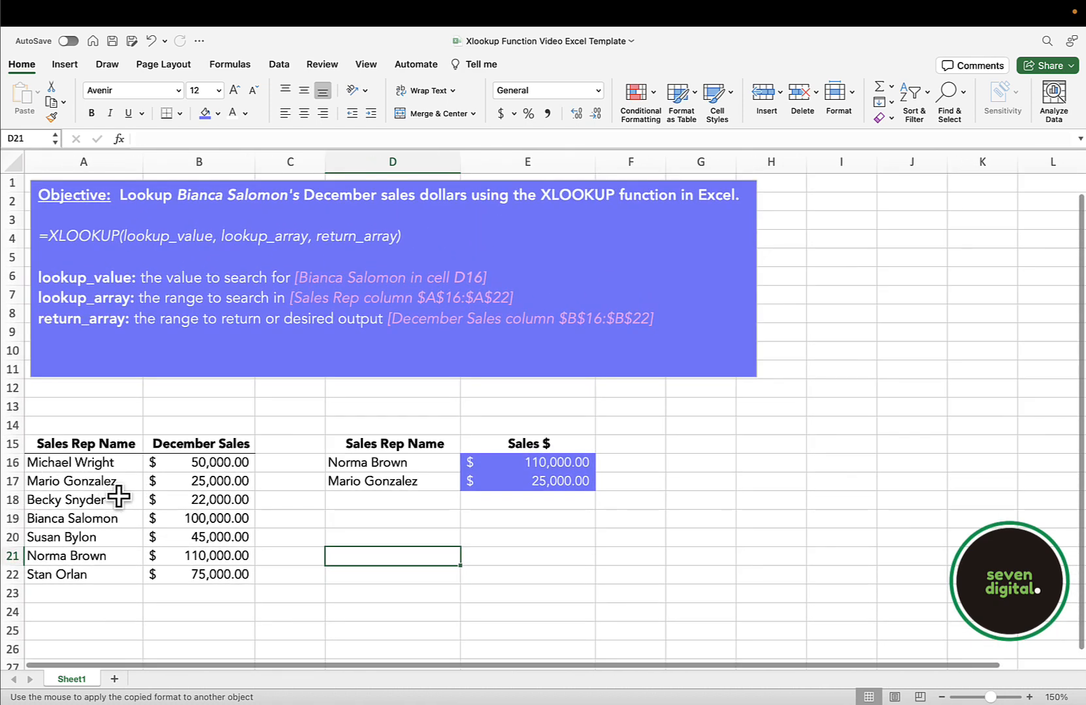